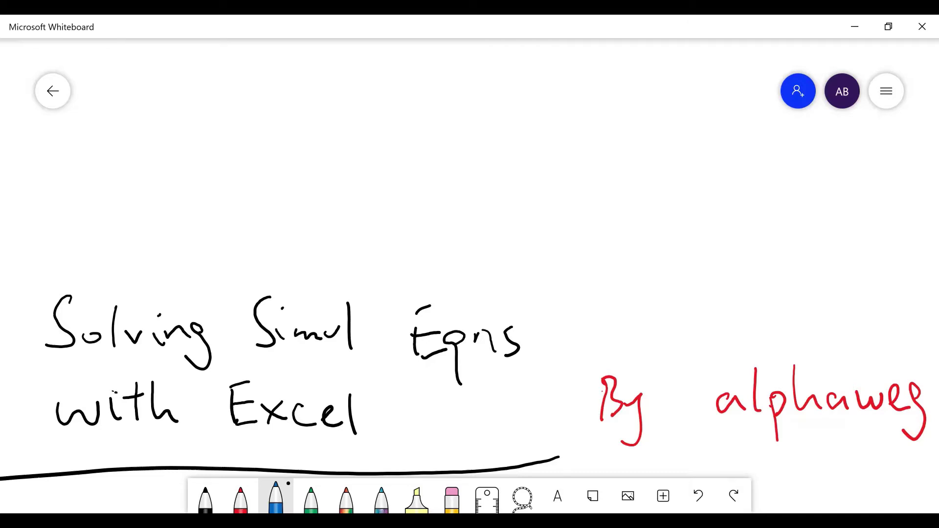
# - Review the whiteboard notes on the general system in x, y, z and the minimum sum of squares technique
pyautogui.moveTo(470, 276); pyautogui.dragTo(544, 71)
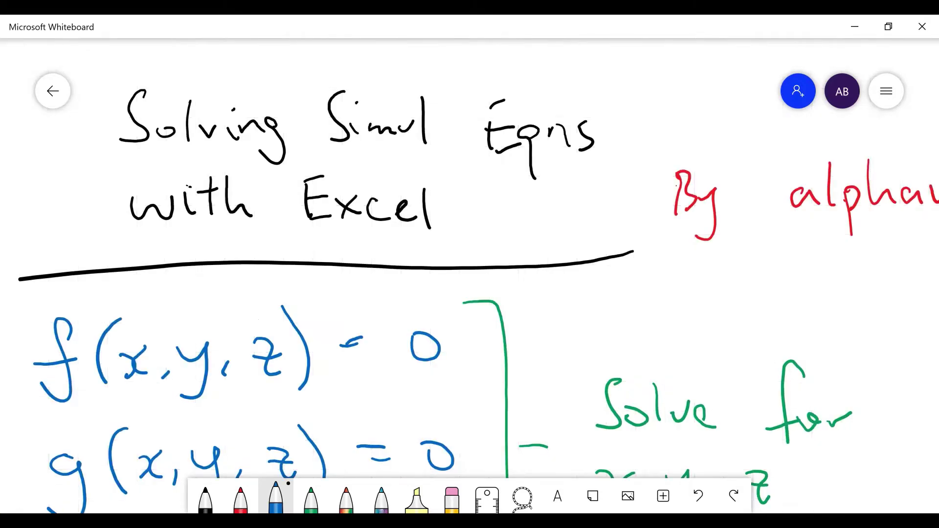
pyautogui.moveTo(469, 264); pyautogui.dragTo(521, 112)
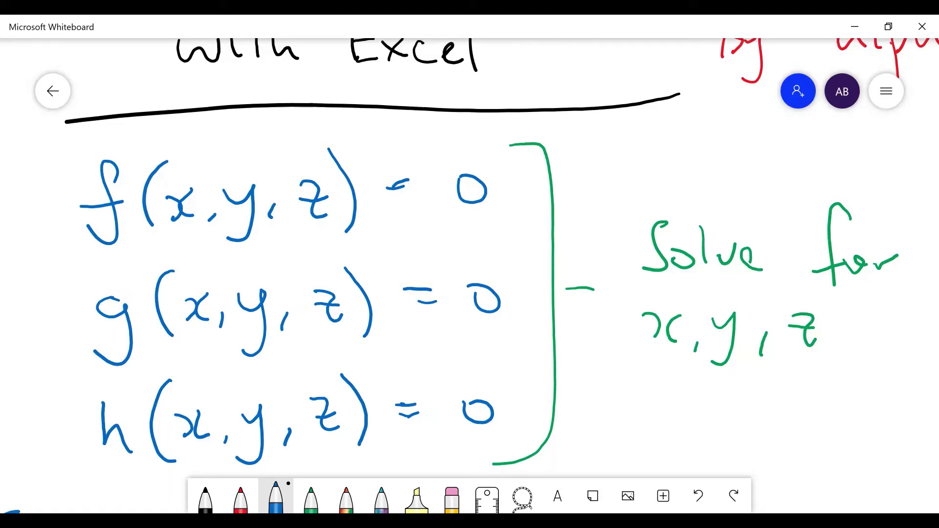
pyautogui.scroll(-3, 470, 264)
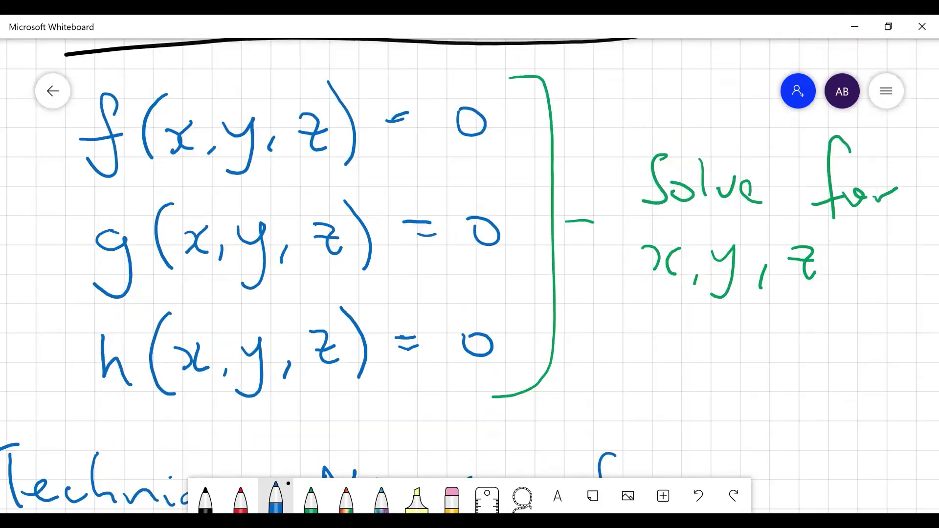
pyautogui.scroll(-2, 469, 264)
pyautogui.hscroll(-2, 470, 264)
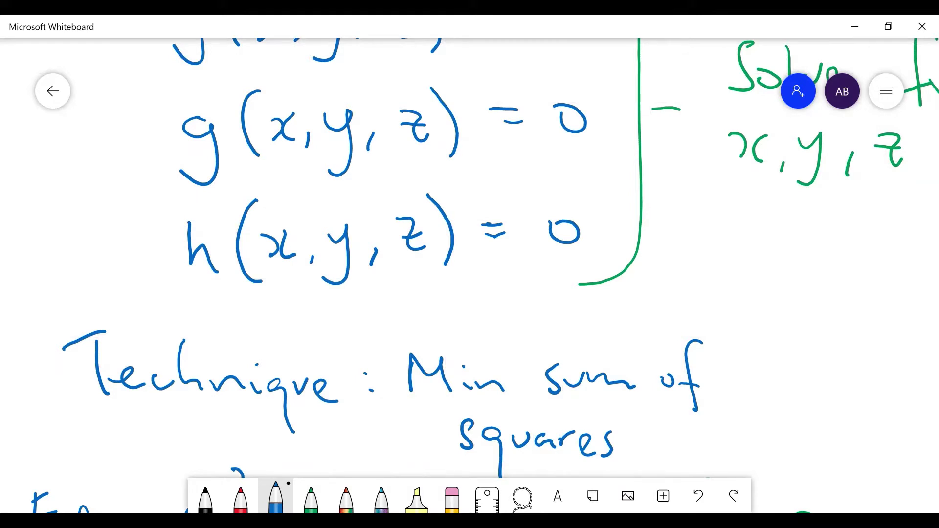
pyautogui.scroll(-2, 469, 274)
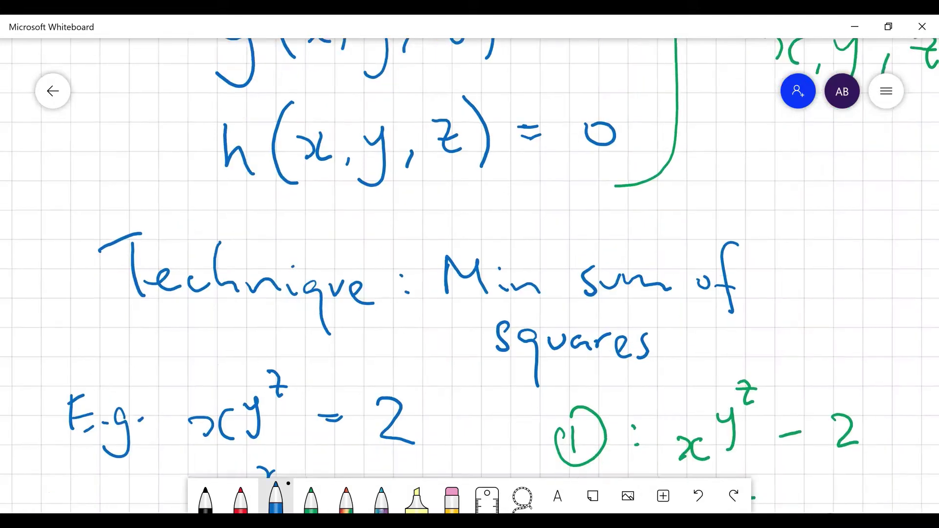
pyautogui.scroll(3, 469, 274)
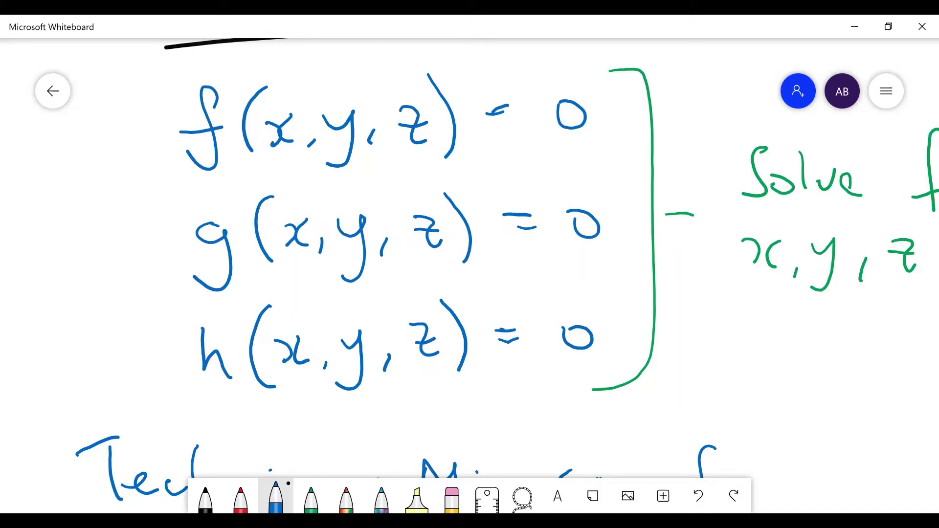
pyautogui.scroll(-4, 469, 274)
pyautogui.scroll(-3, 470, 273)
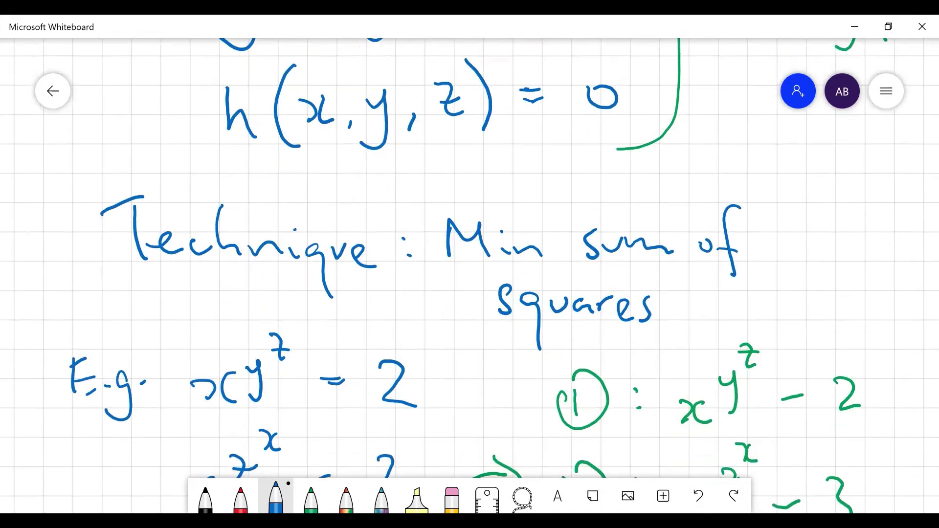
# - Examine the three example power-tower equations, their rearranged expressions and the sum of squares to minimize
pyautogui.scroll(-2, 470, 273)
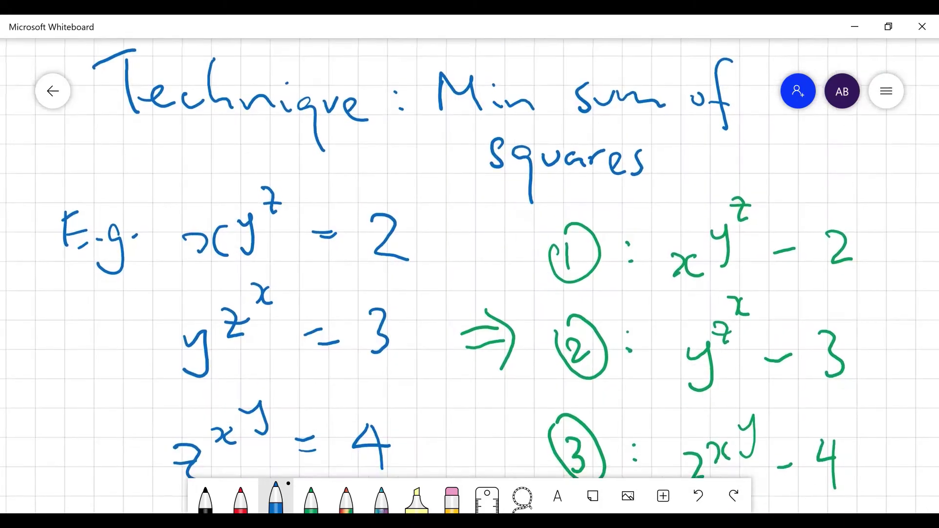
pyautogui.scroll(-1, 469, 274)
pyautogui.hscroll(-1, 469, 274)
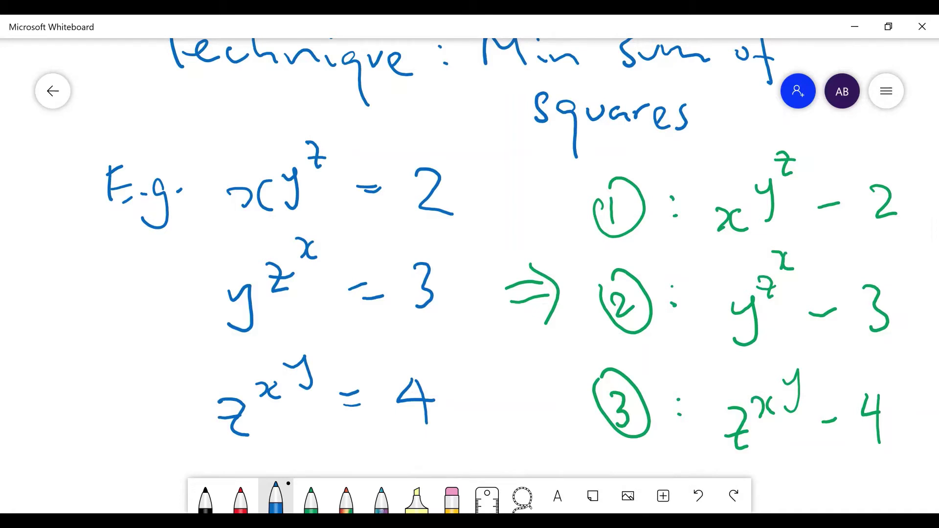
pyautogui.hscroll(3, 469, 276)
pyautogui.hscroll(2, 470, 276)
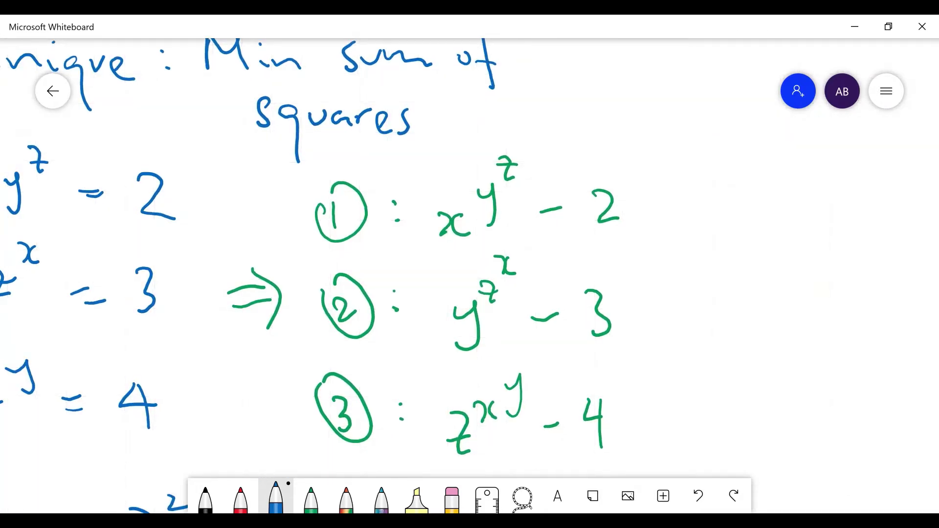
pyautogui.scroll(-3, 469, 276)
pyautogui.hscroll(-2, 469, 276)
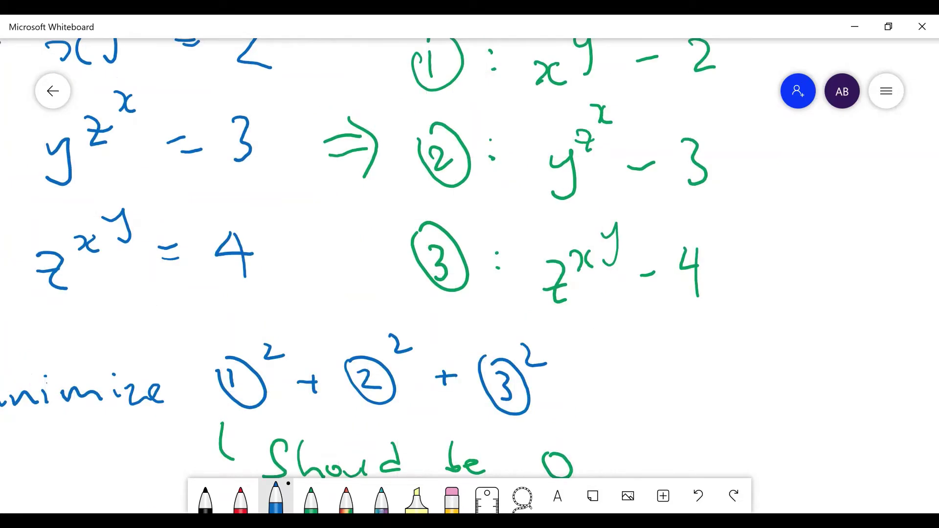
pyautogui.scroll(-2, 469, 276)
pyautogui.hscroll(-2, 469, 275)
pyautogui.scroll(1, 469, 276)
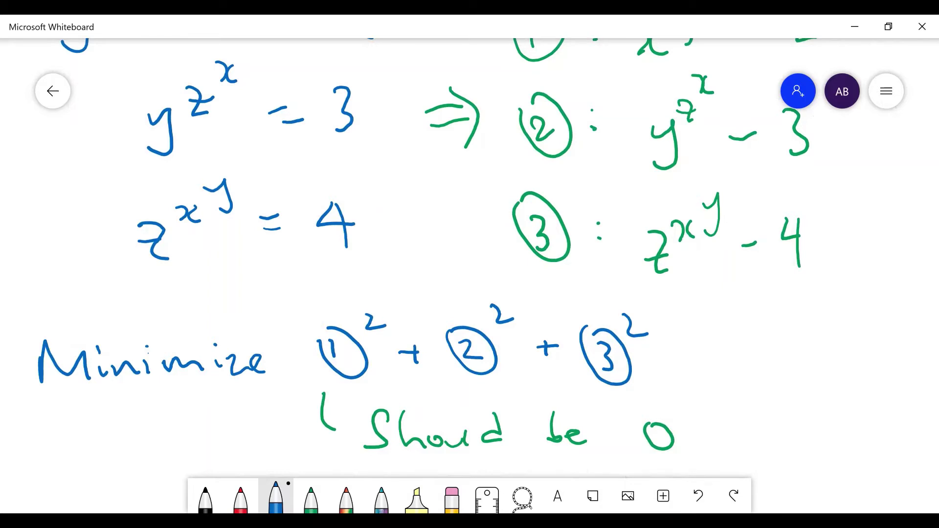
pyautogui.scroll(-3, 469, 275)
pyautogui.hscroll(-1, 469, 275)
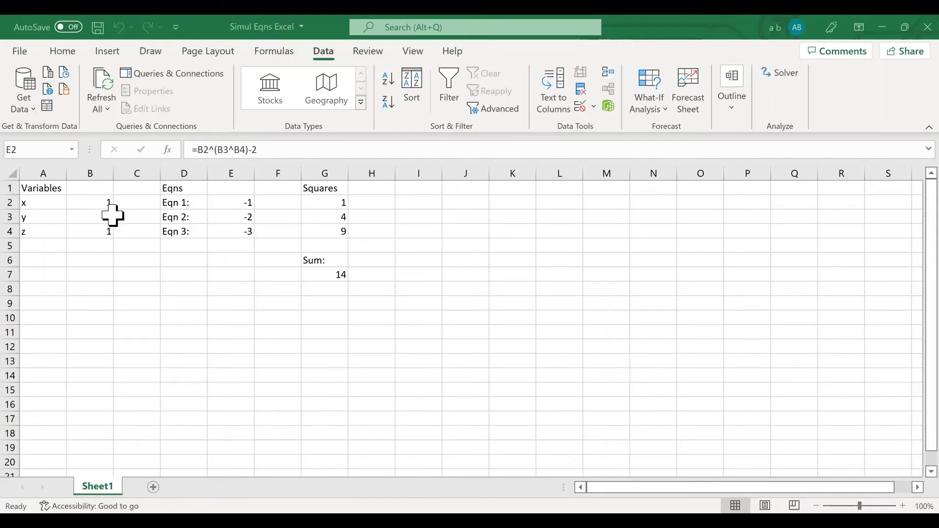
# - In the Excel workbook, inspect the z variable in B4, the equation formulas in E2:E4 and the sum formula in G7
pyautogui.click(106, 231)
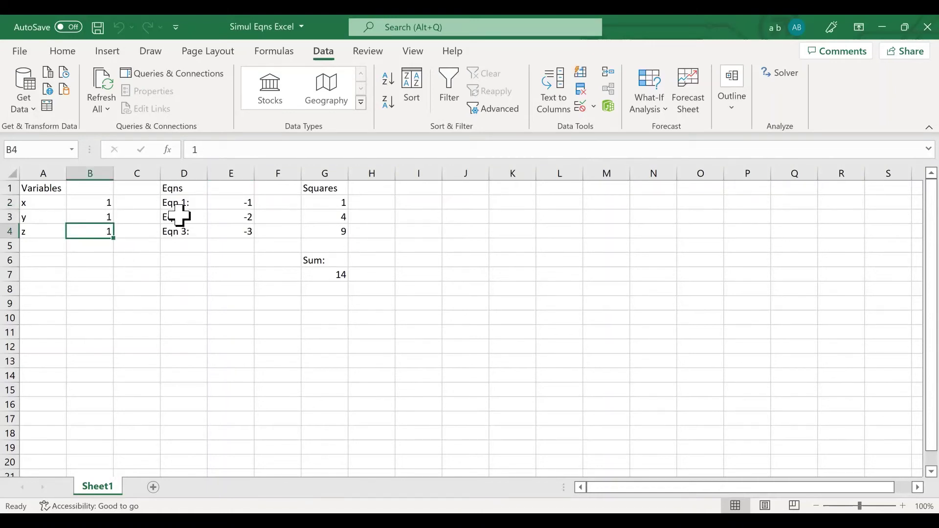
pyautogui.click(245, 209)
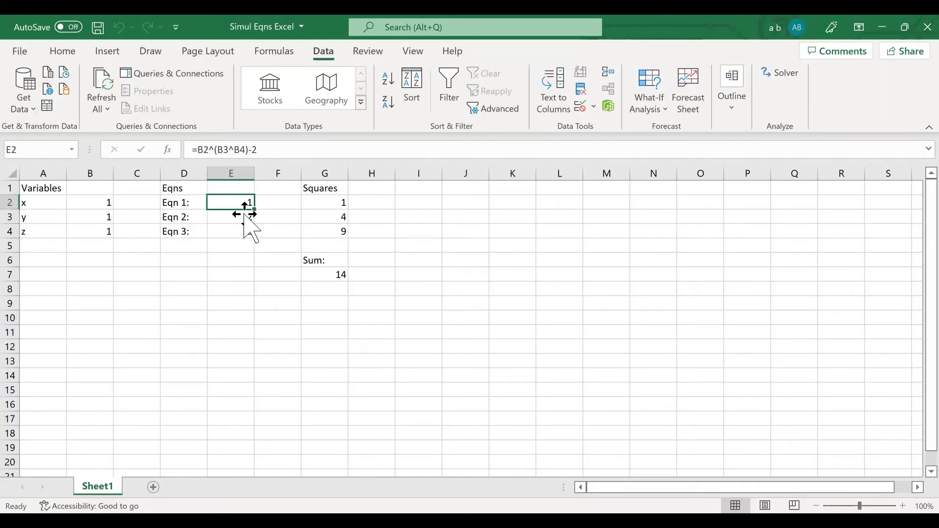
pyautogui.click(241, 221)
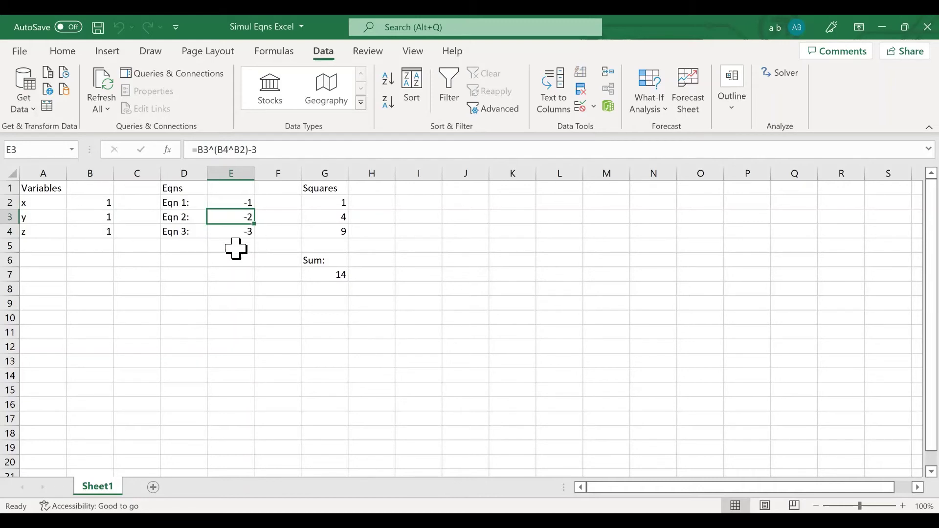
pyautogui.press('Down')
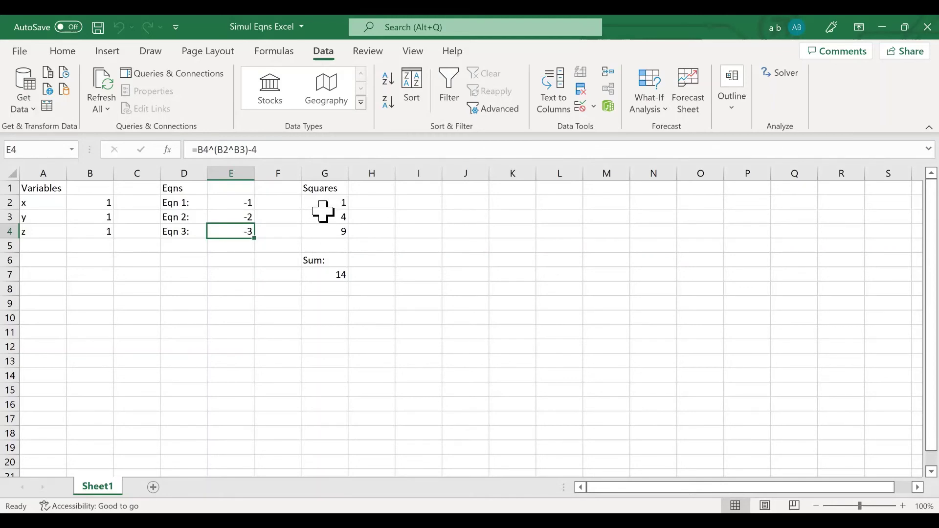
pyautogui.click(325, 274)
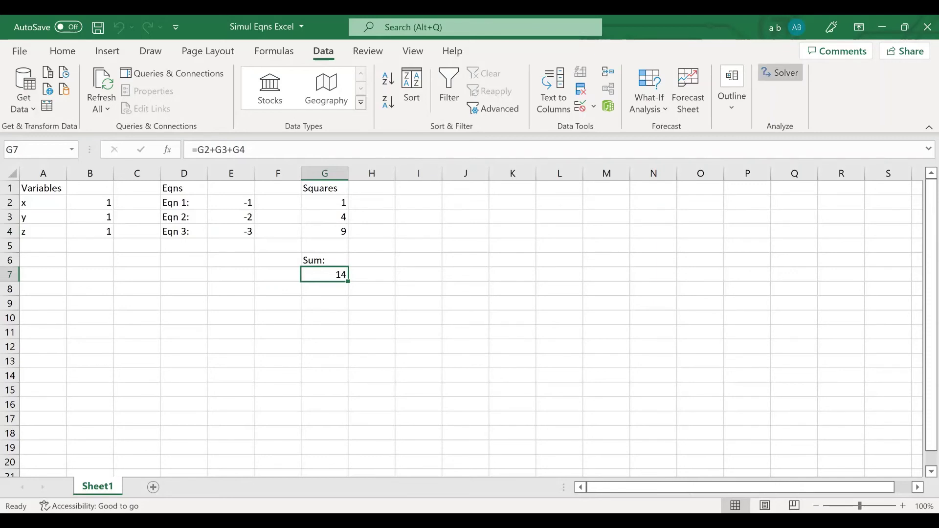
# - Open Solver and set the sum of squares in G7 as the objective with the goal Min
pyautogui.click(780, 72)
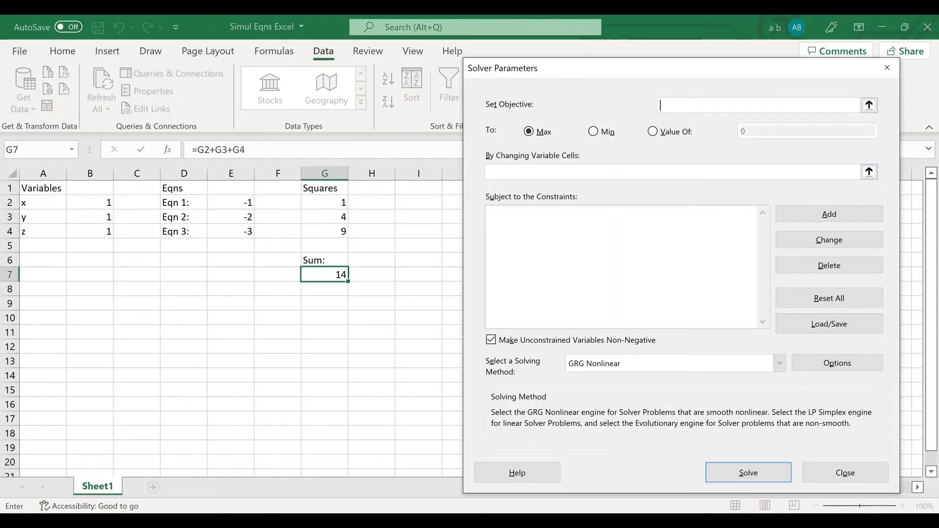
pyautogui.click(324, 274)
pyautogui.hotkey('alt', 'n')
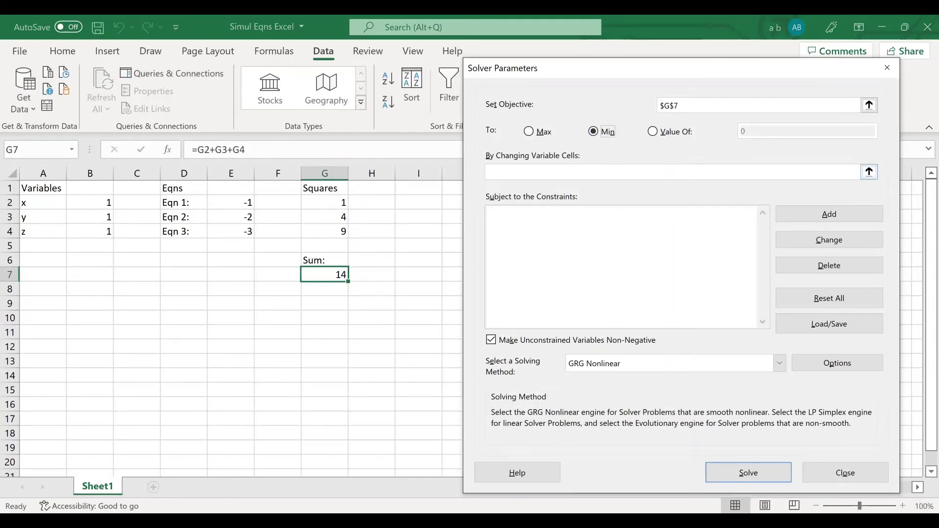
# - Solve by changing the x, y and z variable cells B2:B4, and keep the Solver solution
pyautogui.hotkey('alt', 'b')
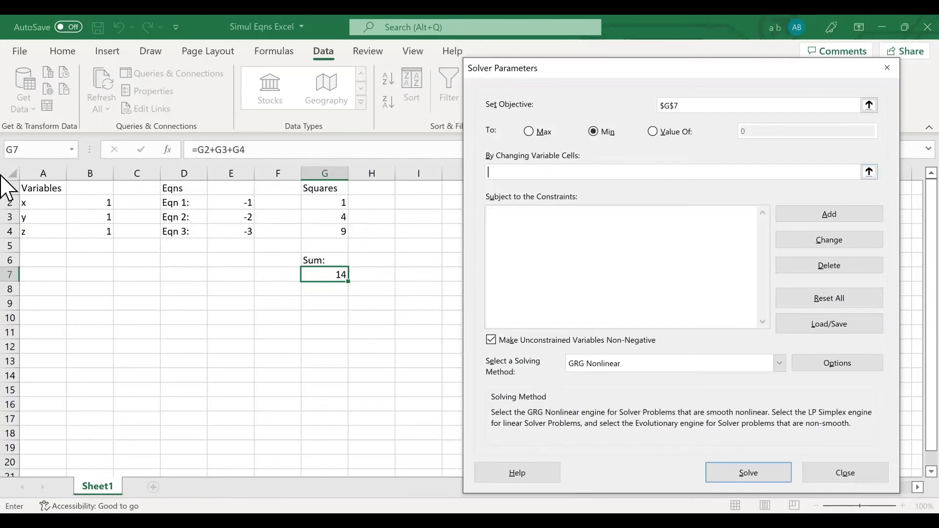
pyautogui.click(110, 205)
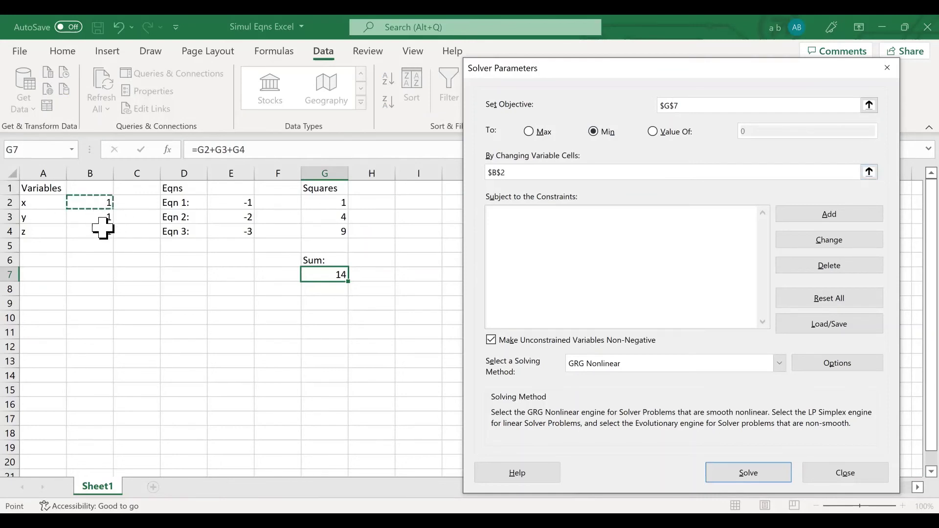
pyautogui.moveTo(107, 235); pyautogui.dragTo(107, 234)
pyautogui.click(748, 472)
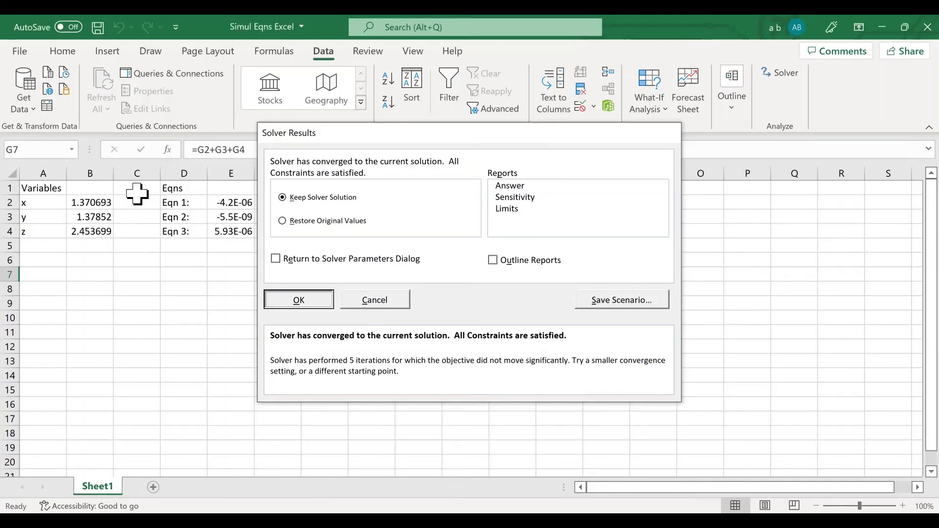
pyautogui.press('Return')
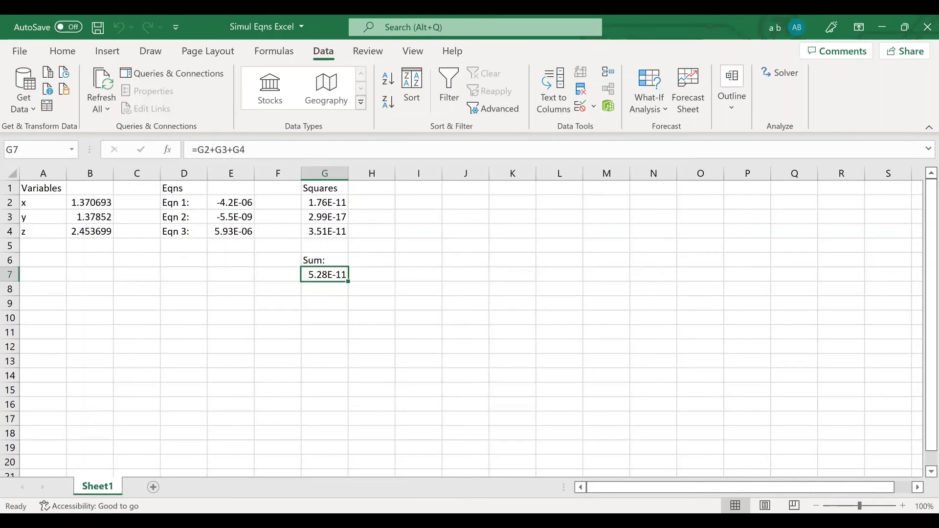
# - Inspect the full-precision solved values of x, y and z in B2, B3 and B4
pyautogui.click(92, 203)
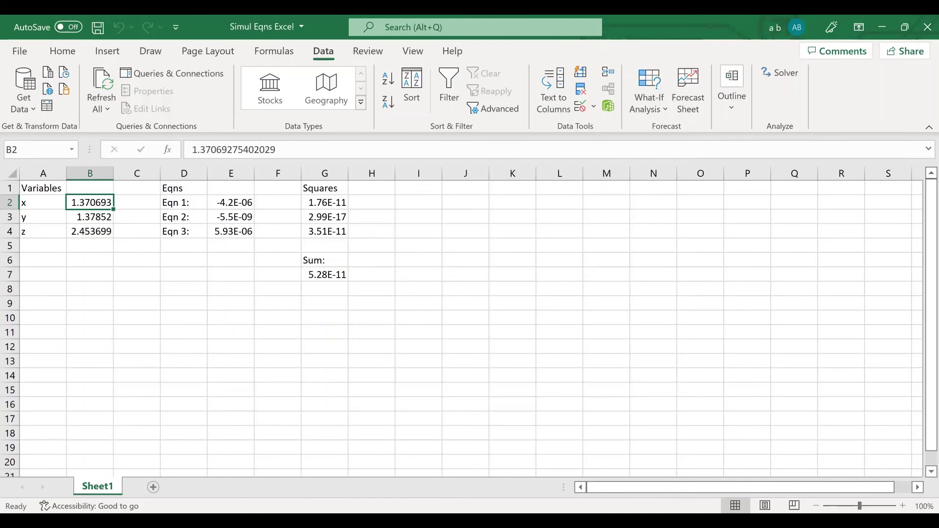
pyautogui.click(98, 222)
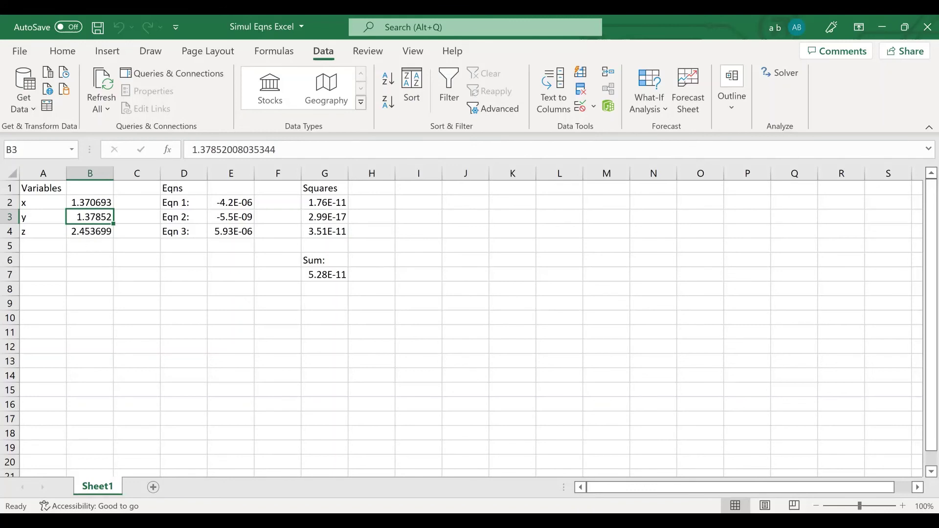
pyautogui.click(90, 231)
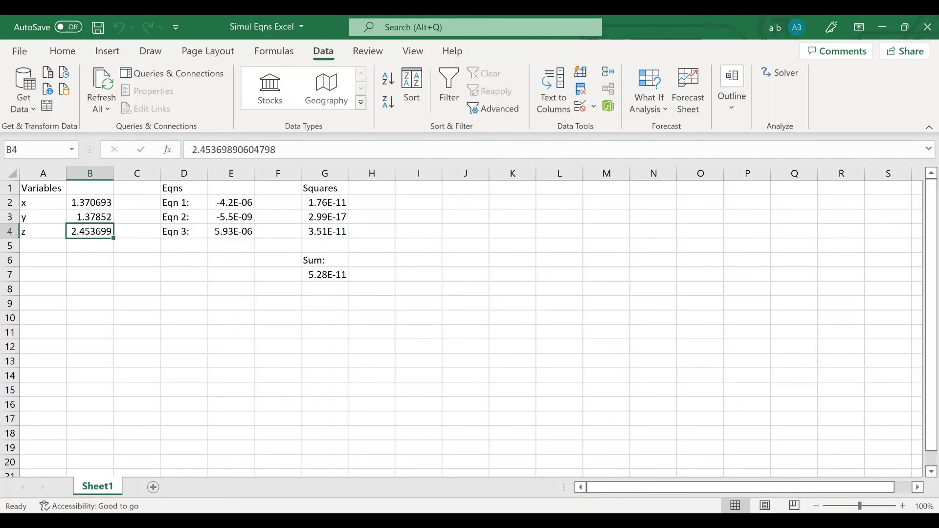